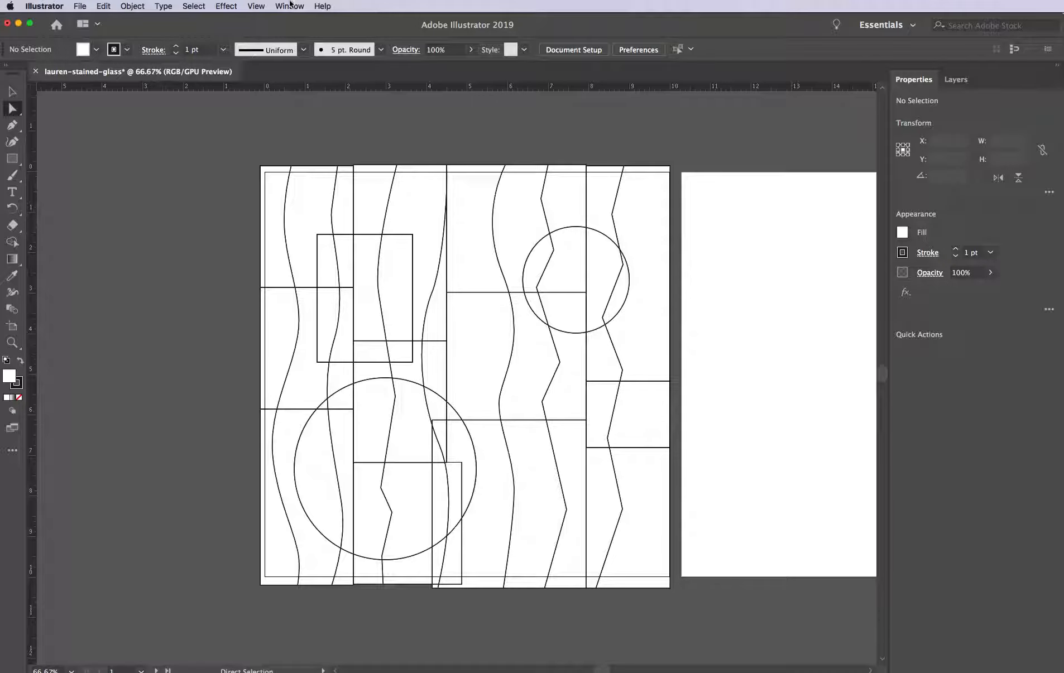
Step: Show the Color Guide panel and place it over the blank second artboard beside the artwork
{"action": "left_click", "coordinate": [289, 5]}
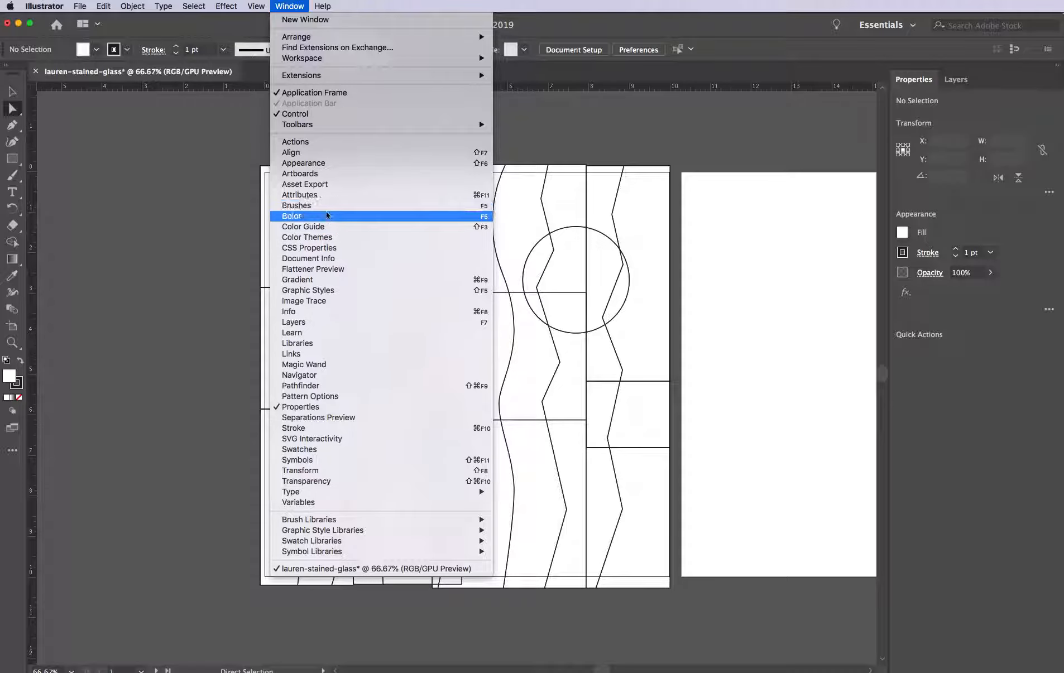
{"action": "left_click", "coordinate": [341, 228]}
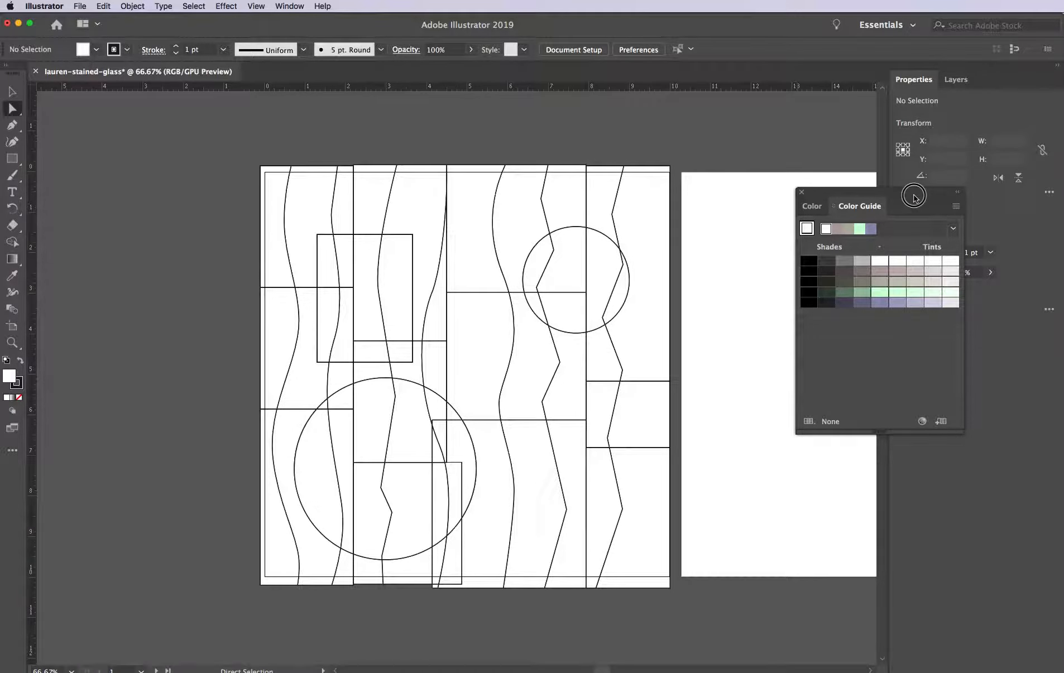
{"action": "left_click_drag", "start_coordinate": [910, 198], "coordinate": [827, 171]}
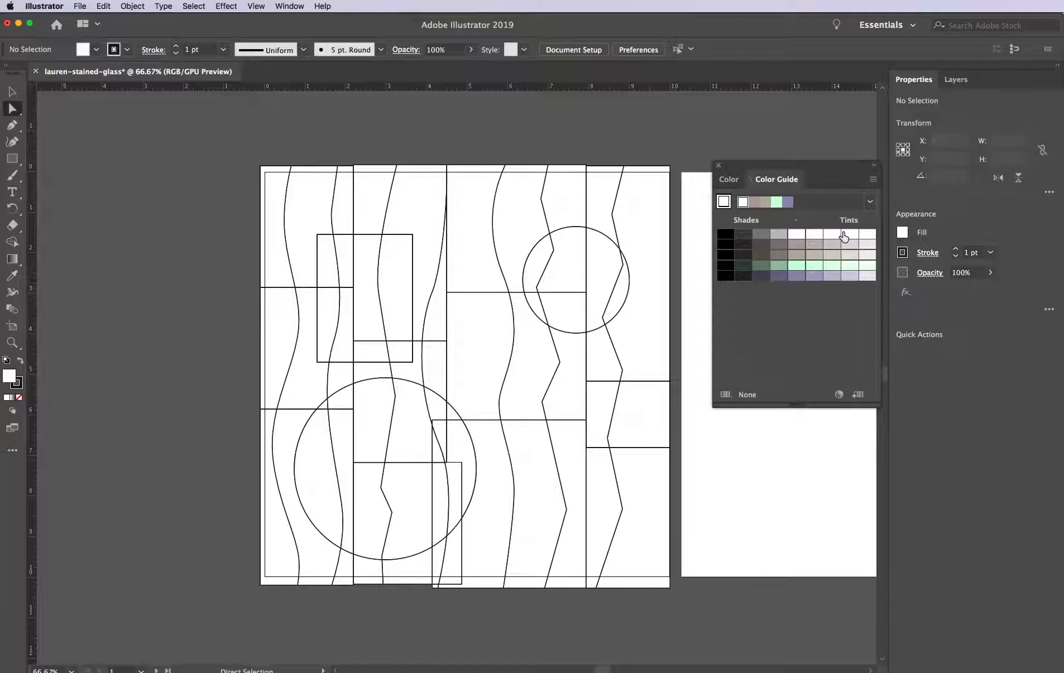
Step: Browse the Color Guide's harmony rules for the white base colour
{"action": "left_click", "coordinate": [872, 203]}
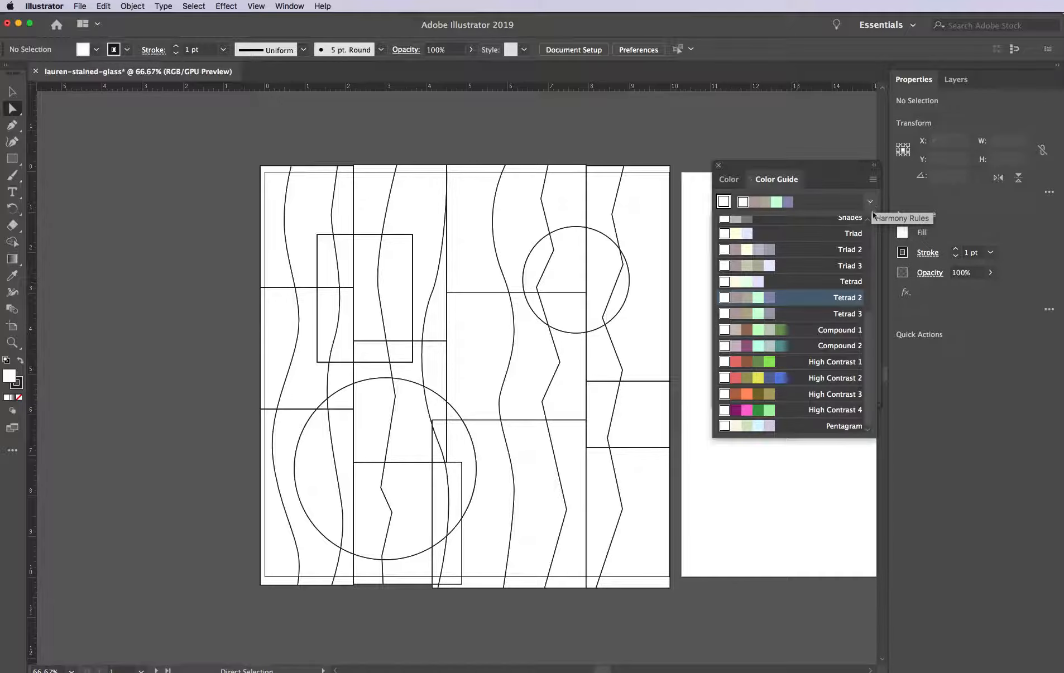
{"action": "left_click", "coordinate": [869, 294]}
{"action": "left_click_drag", "start_coordinate": [869, 294], "coordinate": [878, 228]}
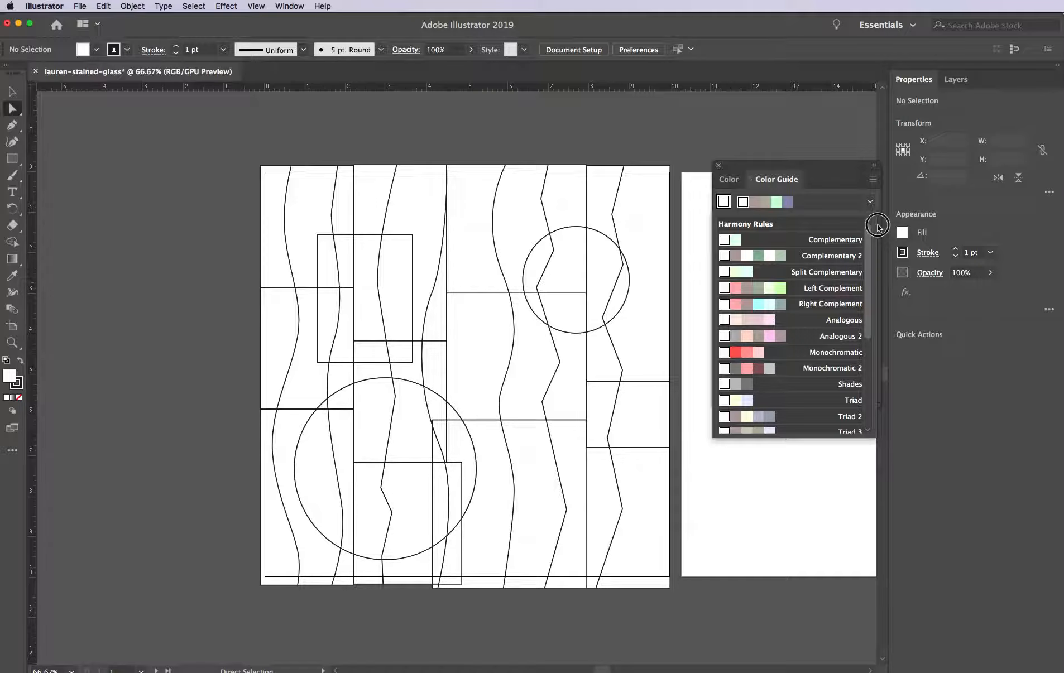
{"action": "left_click_drag", "start_coordinate": [878, 226], "coordinate": [879, 305]}
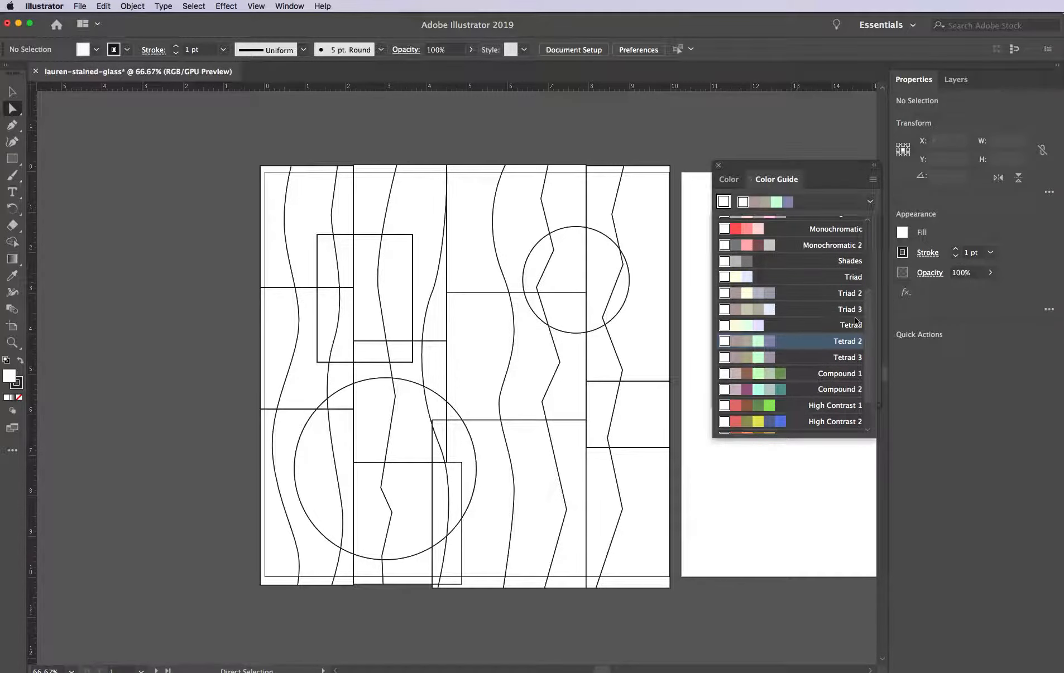
{"action": "left_click_drag", "start_coordinate": [867, 371], "coordinate": [869, 400]}
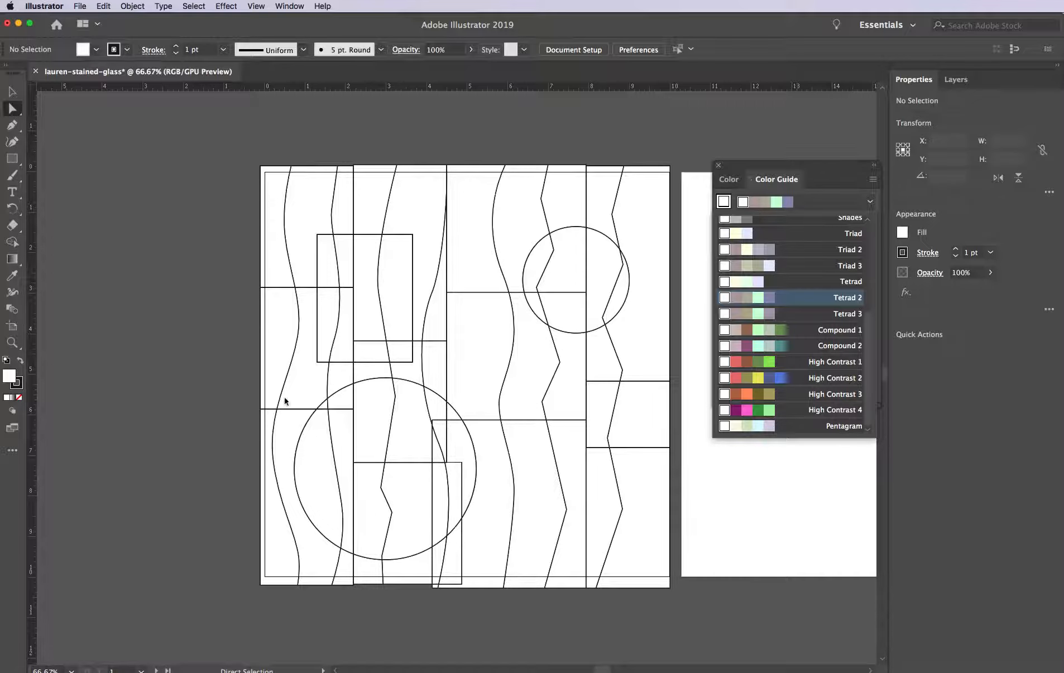
{"action": "left_click", "coordinate": [129, 333]}
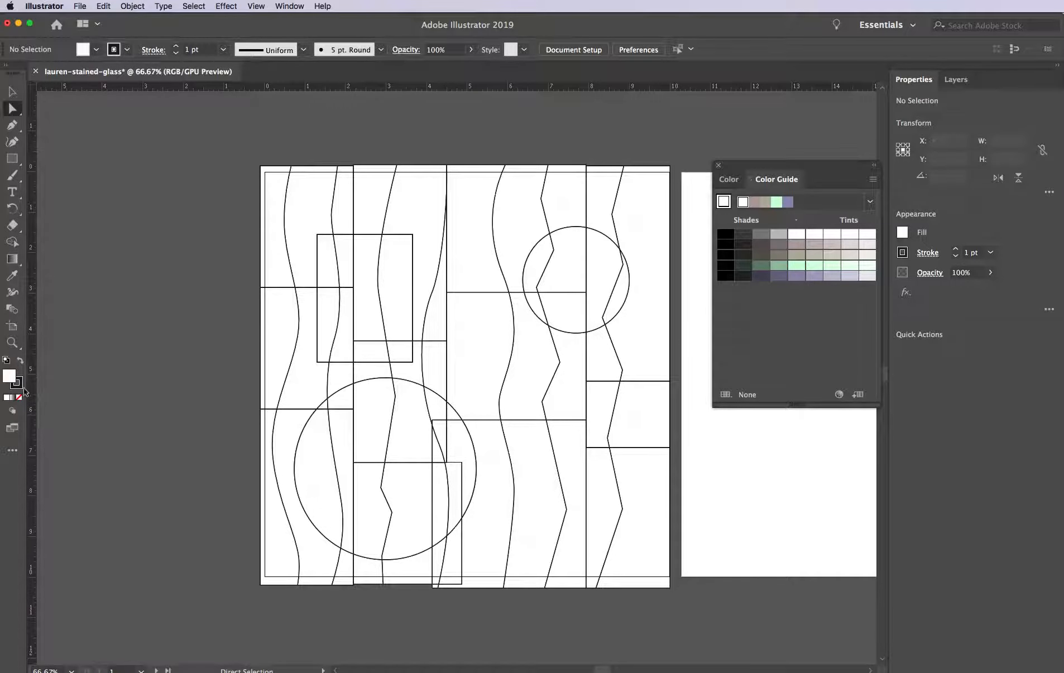
Step: Set the fill colour to bright red as the base colour for the harmony
{"action": "double_click", "coordinate": [9, 376]}
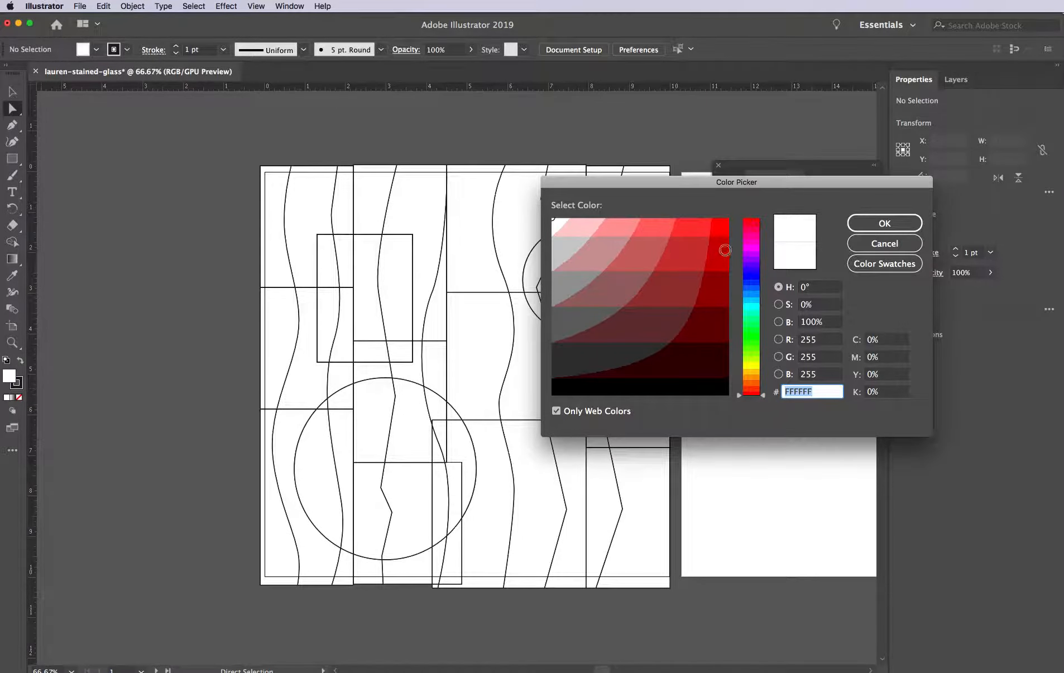
{"action": "left_click", "coordinate": [722, 225]}
{"action": "left_click", "coordinate": [897, 225]}
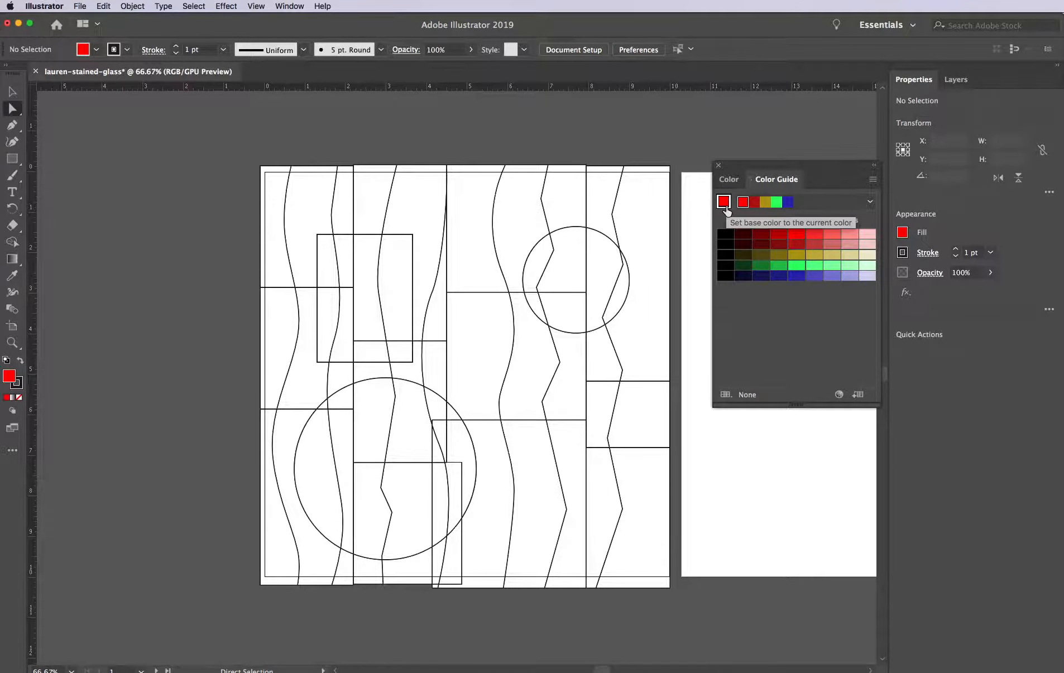
Step: Review the harmony rules based on red and apply Analogous 2
{"action": "left_click", "coordinate": [870, 204]}
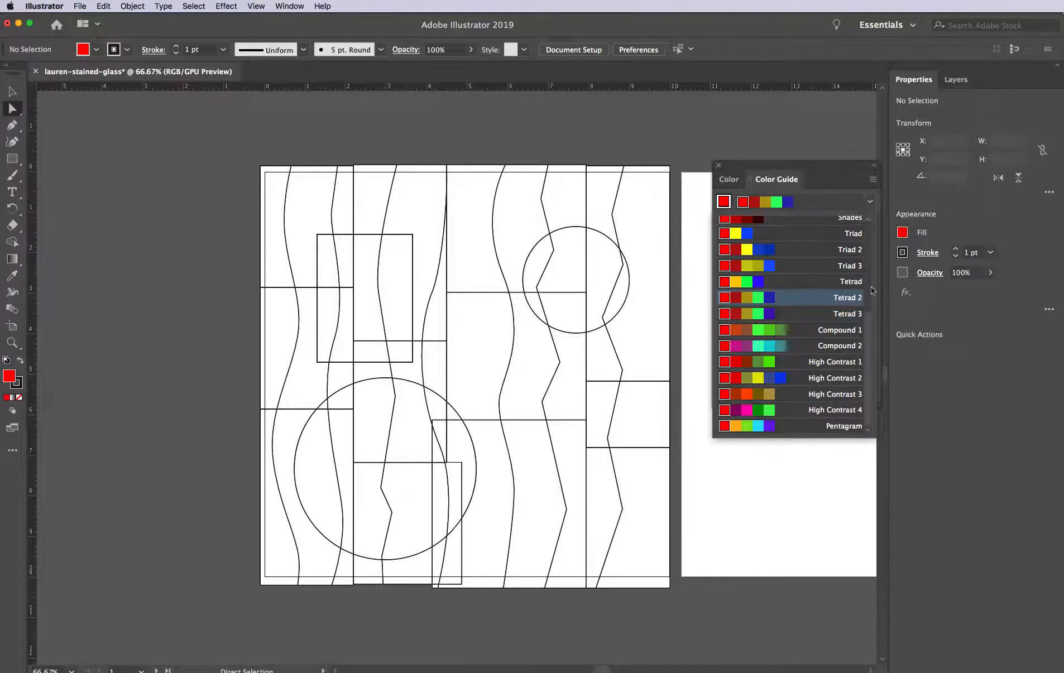
{"action": "scroll", "coordinate": [868, 288], "scroll_direction": "up", "scroll_amount": 10}
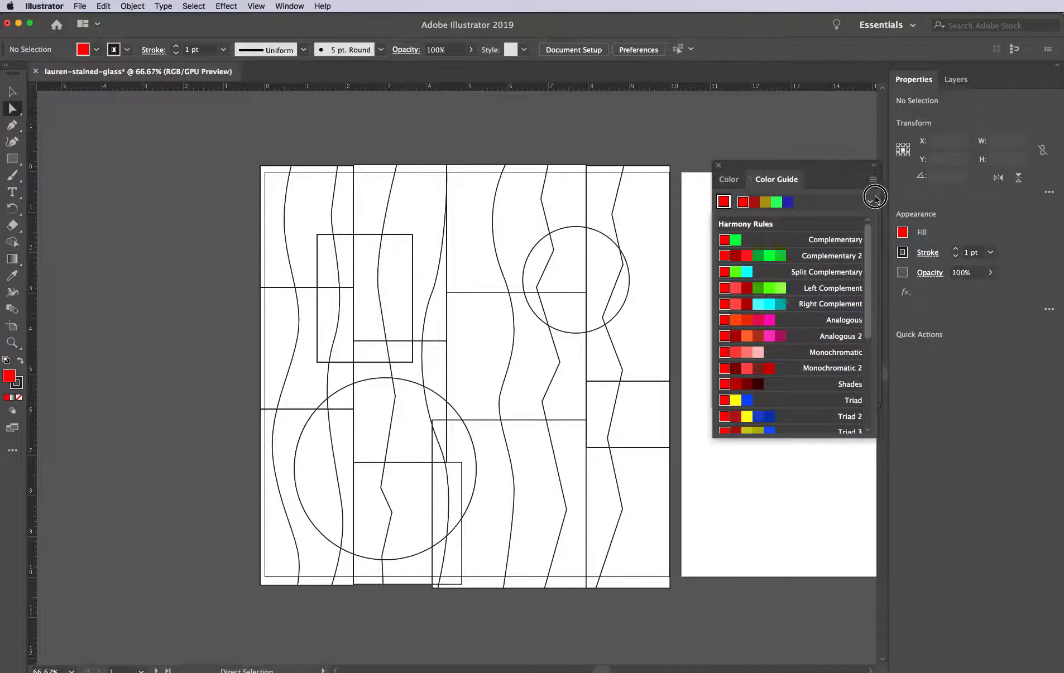
{"action": "scroll", "coordinate": [873, 251], "scroll_direction": "down", "scroll_amount": 3}
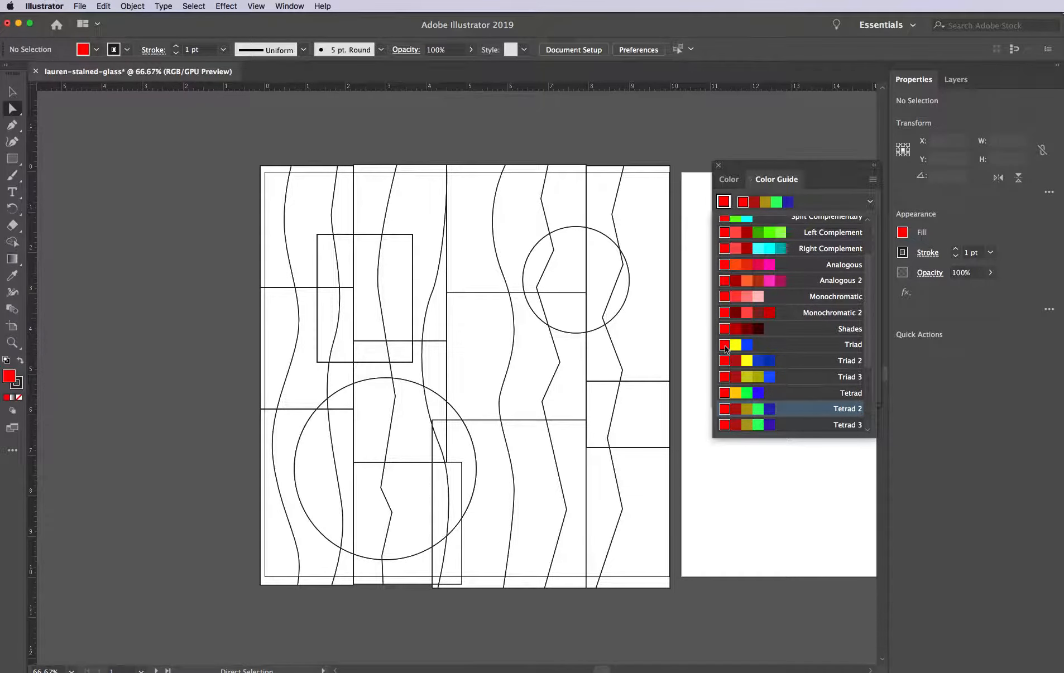
{"action": "left_click_drag", "start_coordinate": [869, 354], "coordinate": [831, 292]}
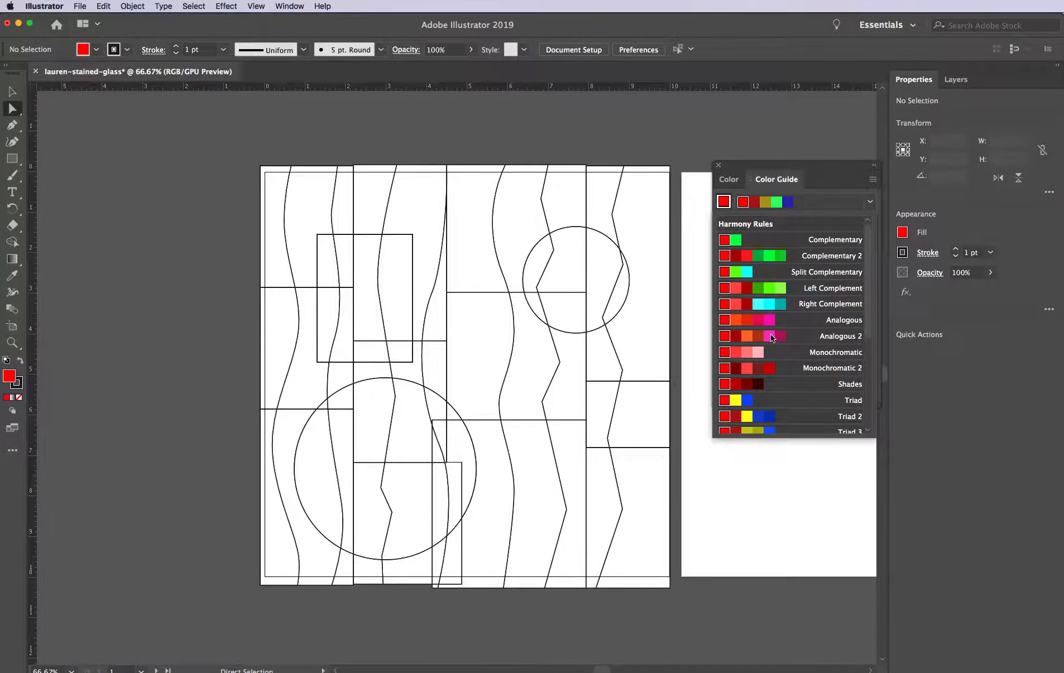
{"action": "left_click", "coordinate": [817, 336]}
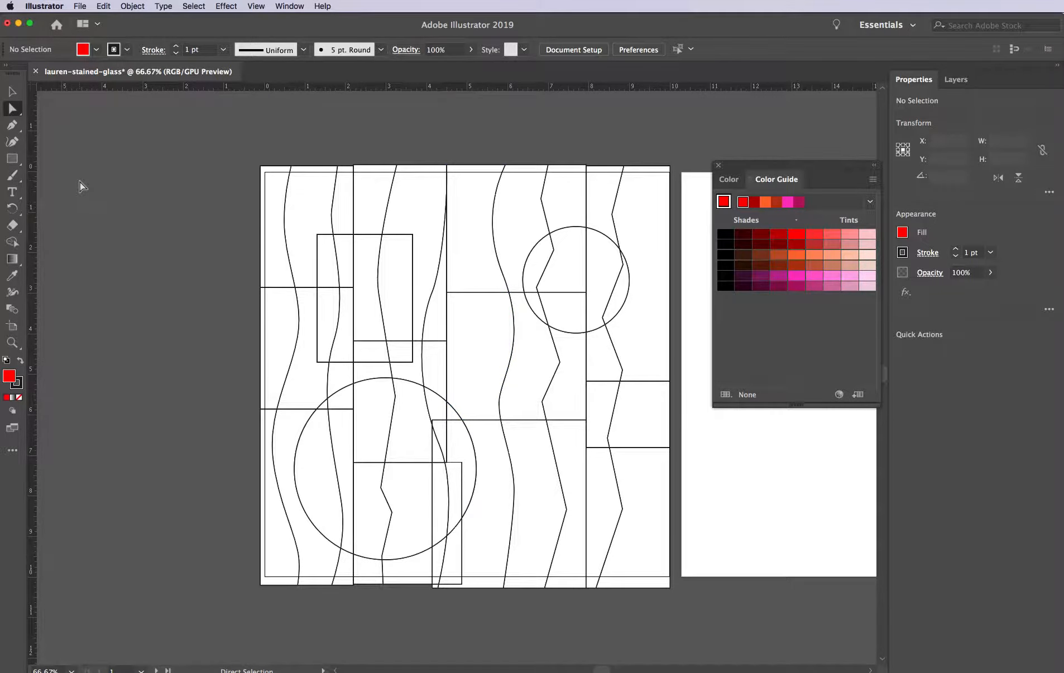
Step: Fill the top piece of the artwork's far-left strip with dark red and the piece directly below it with bright pink
{"action": "left_click", "coordinate": [278, 266]}
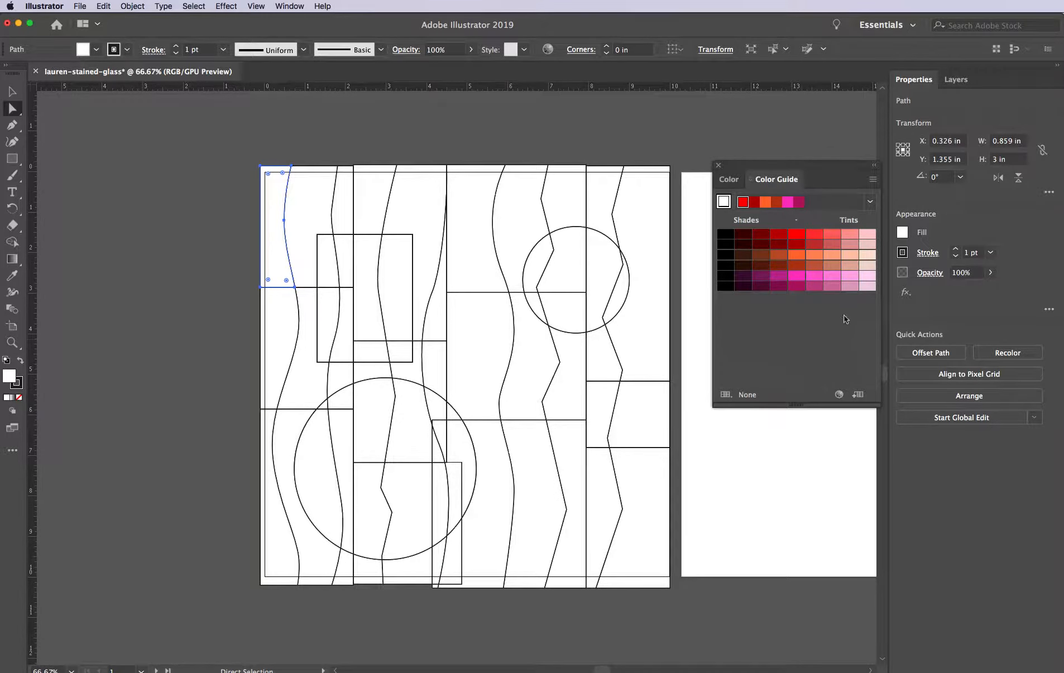
{"action": "left_click", "coordinate": [780, 237]}
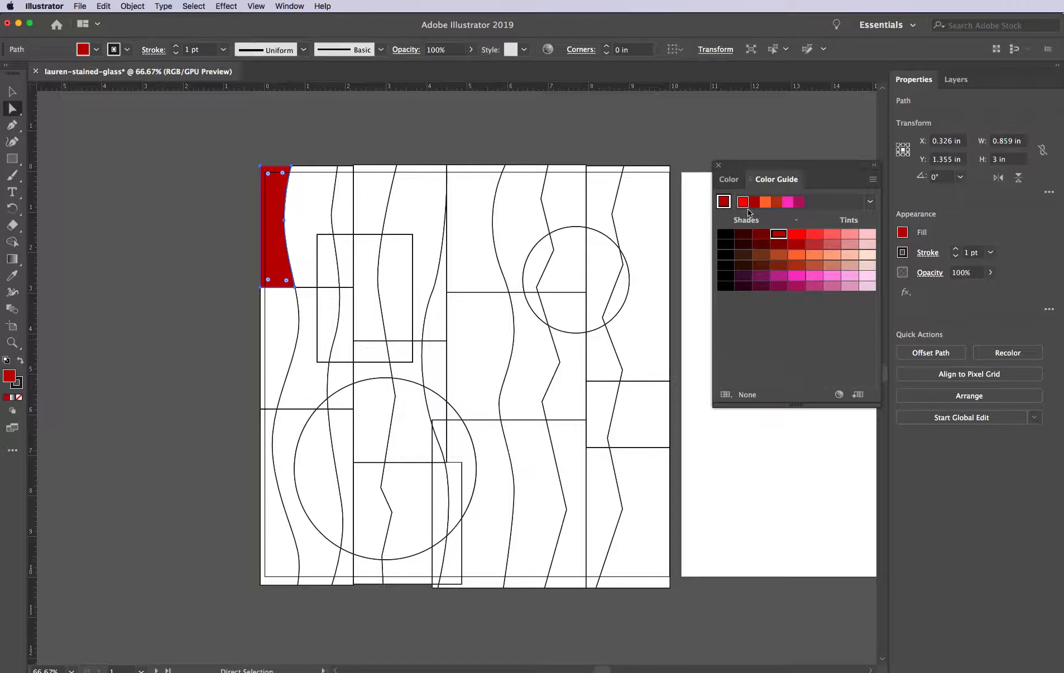
{"action": "left_click", "coordinate": [282, 349]}
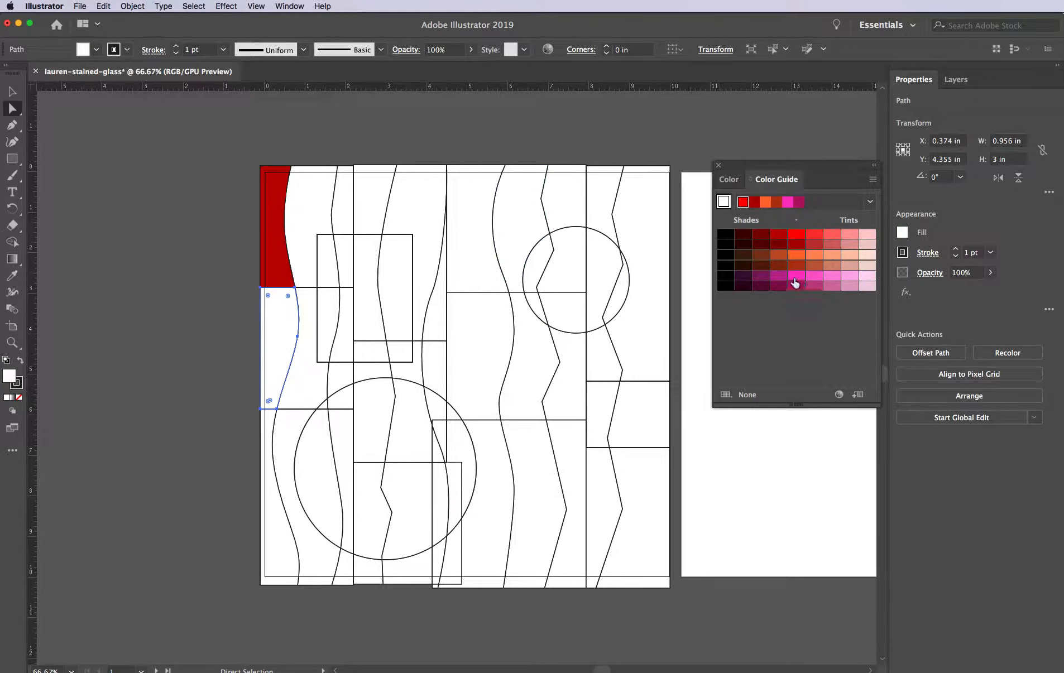
{"action": "left_click", "coordinate": [796, 277]}
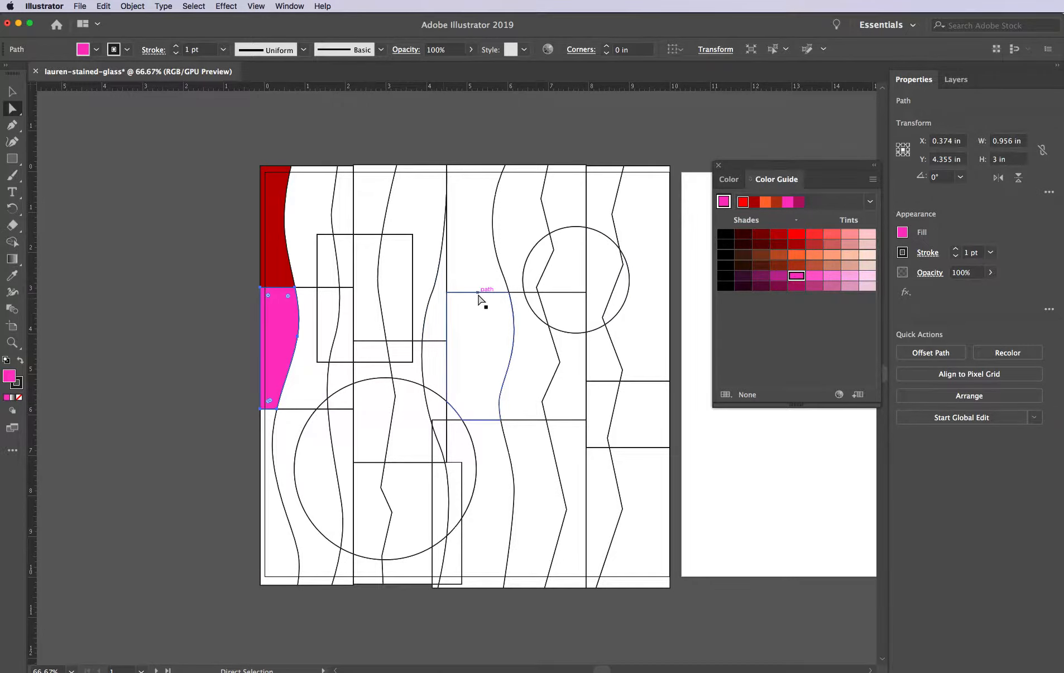
Step: Fill the piece beside the dark red one with brown, and its neighbour inside the upper-left rectangle with muted magenta
{"action": "left_click", "coordinate": [307, 226]}
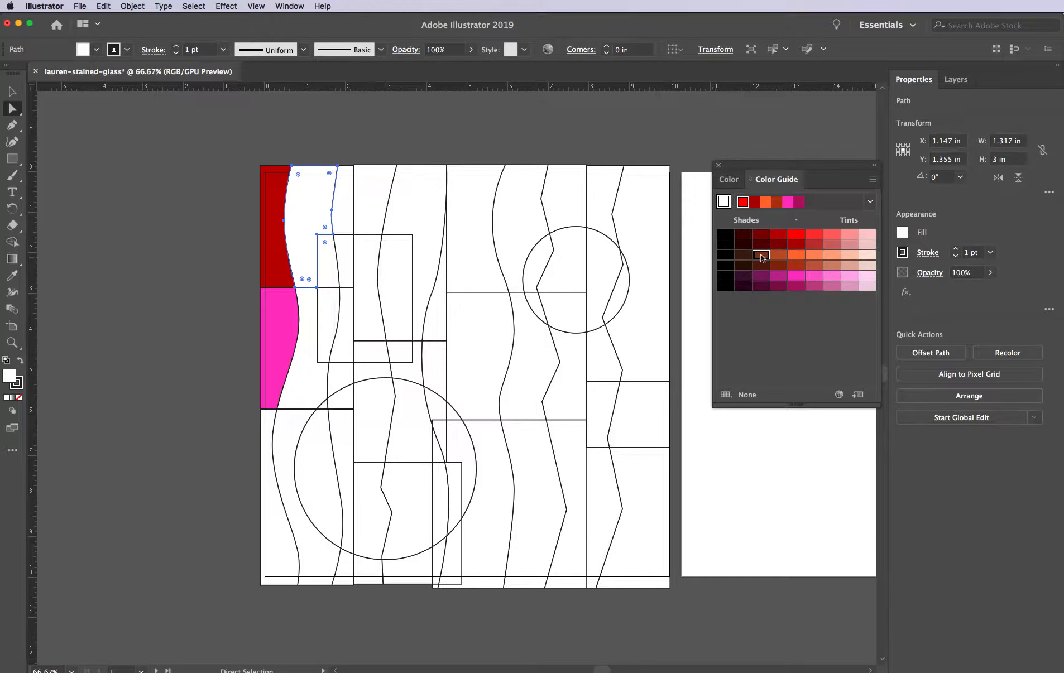
{"action": "left_click", "coordinate": [761, 255]}
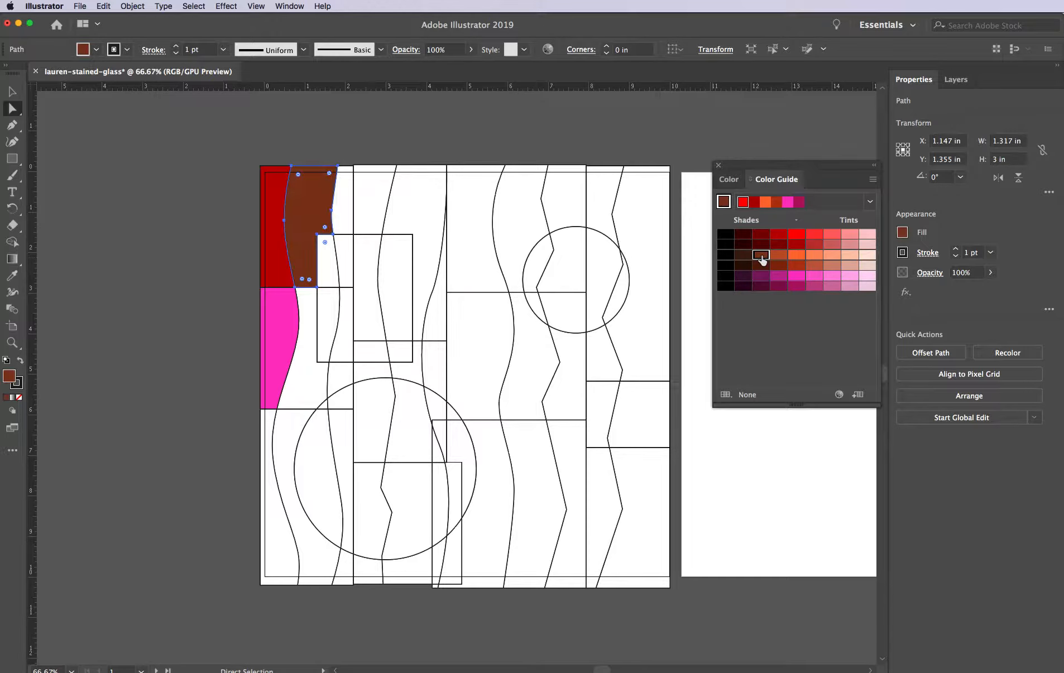
{"action": "left_click", "coordinate": [327, 274]}
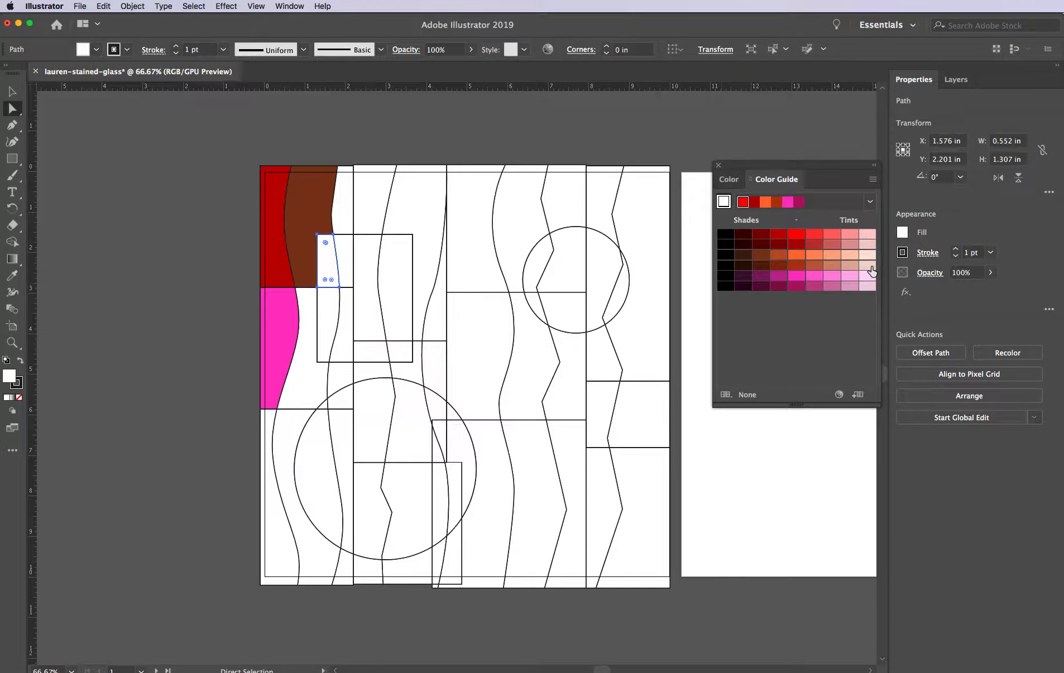
{"action": "left_click", "coordinate": [815, 287]}
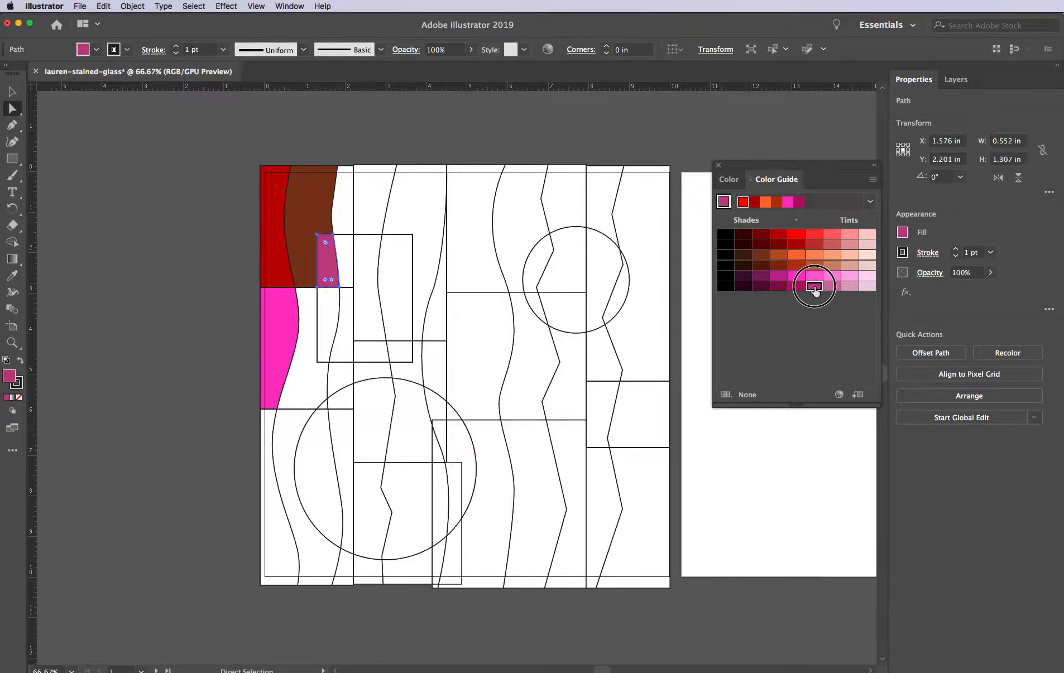
Step: Fill the piece beside the bright pink one with rust orange, and the rectangle section below the magenta piece with light orange
{"action": "left_click", "coordinate": [310, 395]}
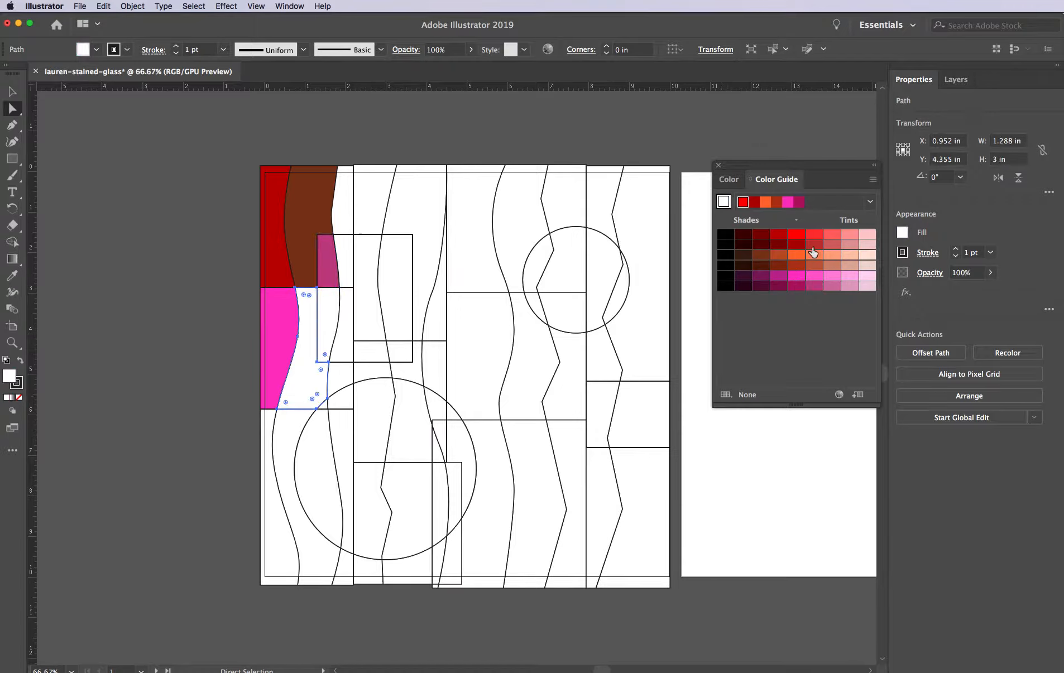
{"action": "left_click", "coordinate": [779, 256]}
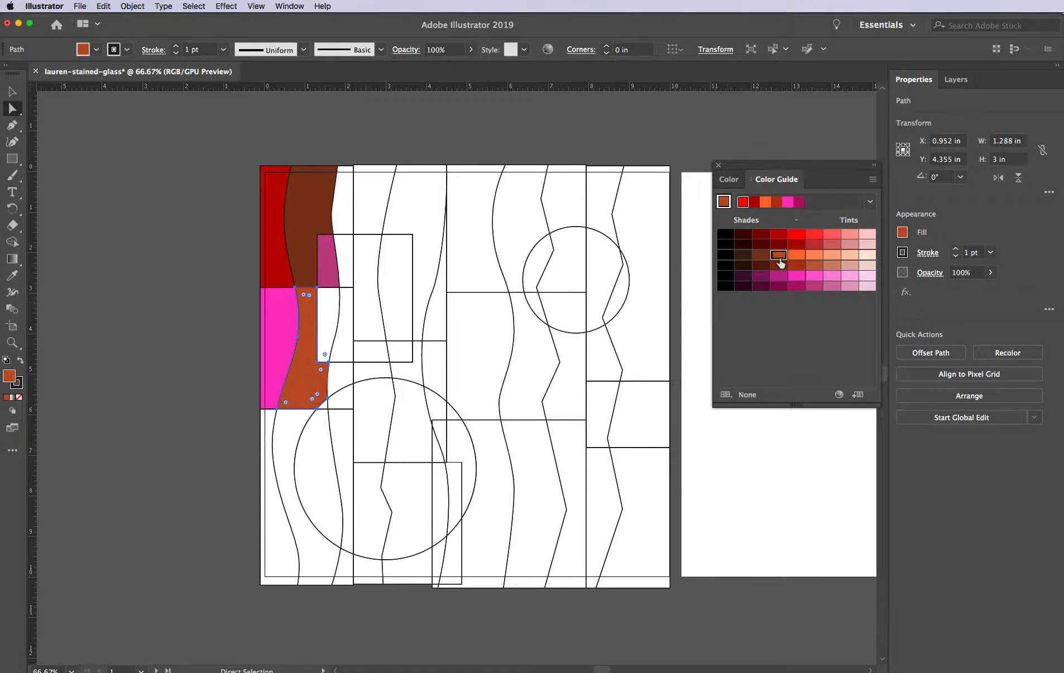
{"action": "left_click", "coordinate": [328, 327]}
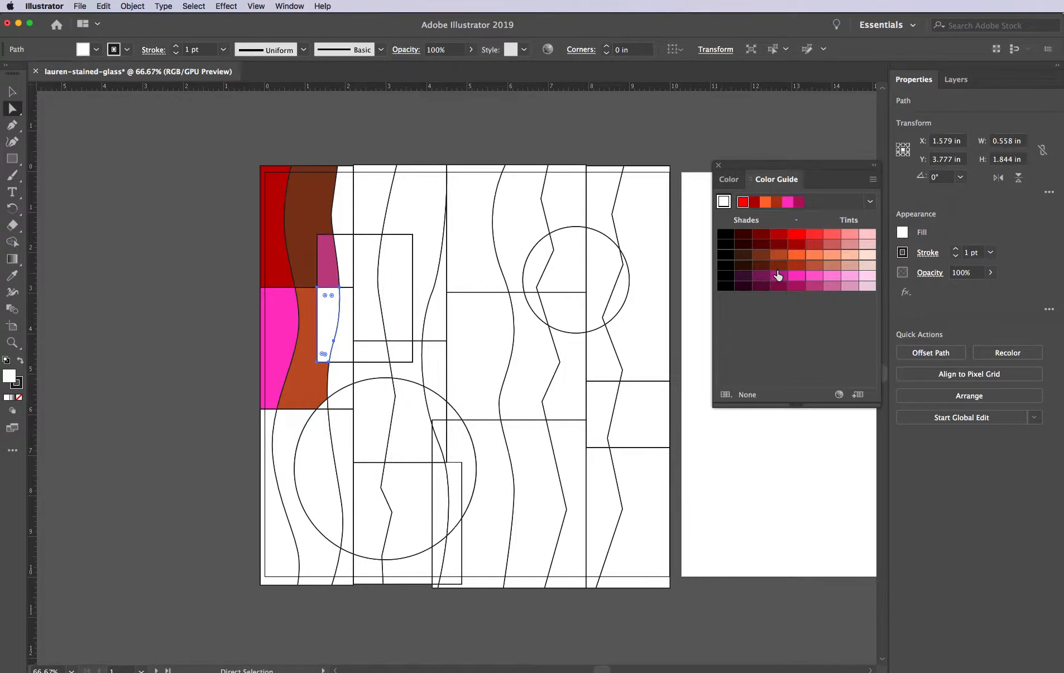
{"action": "left_click", "coordinate": [815, 259]}
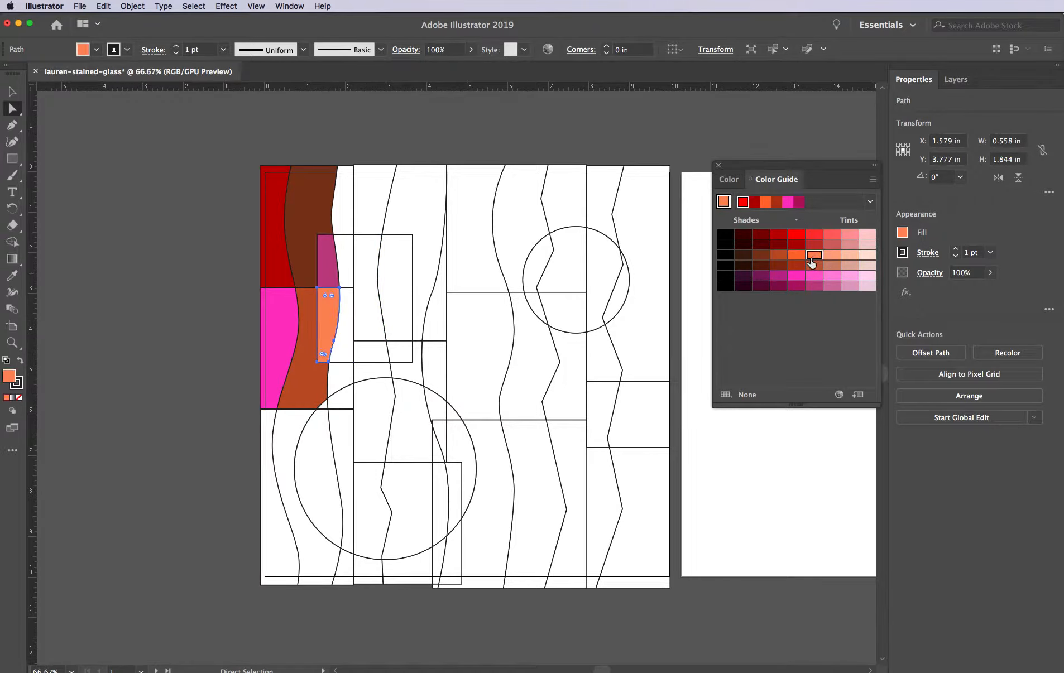
Step: Fill the bottom piece of the artwork's far-left strip with dark plum
{"action": "left_click", "coordinate": [263, 432]}
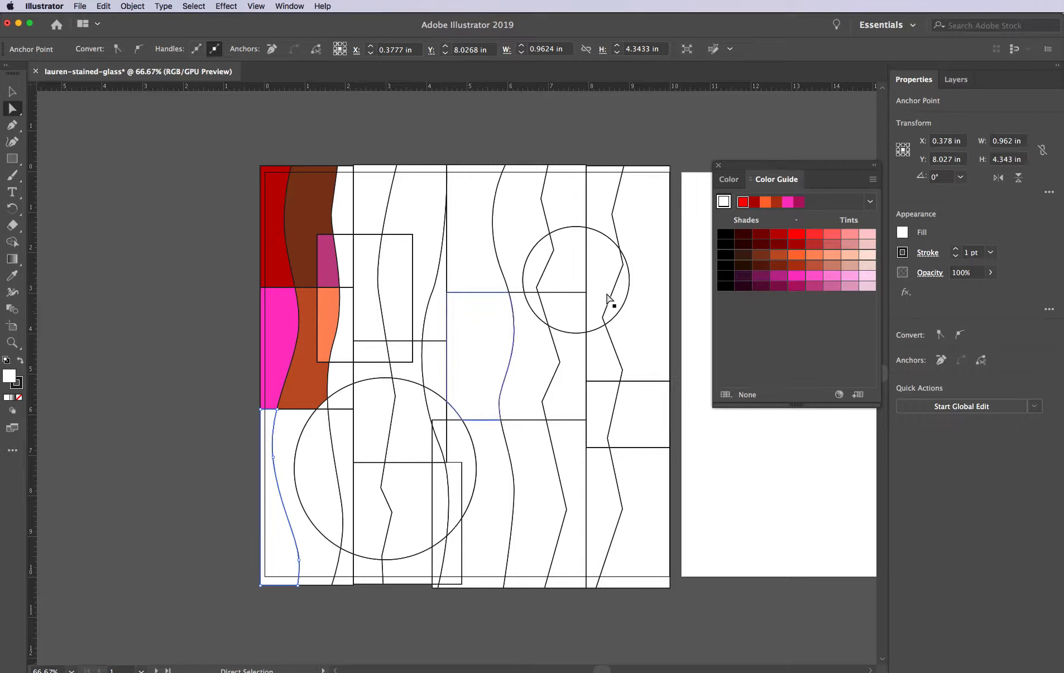
{"action": "left_click", "coordinate": [779, 286]}
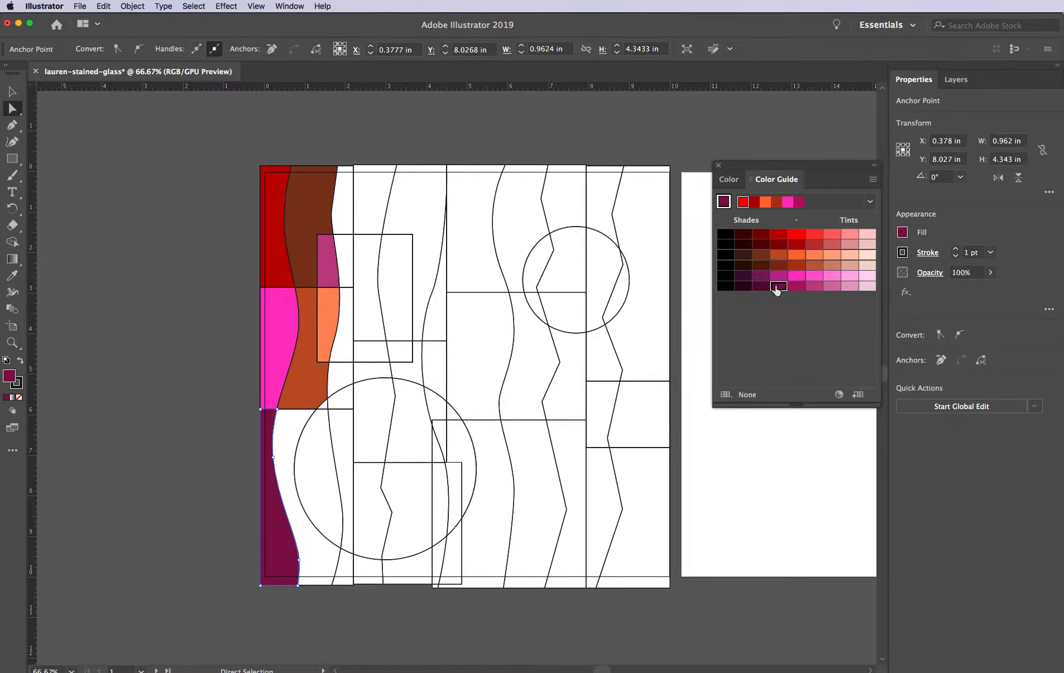